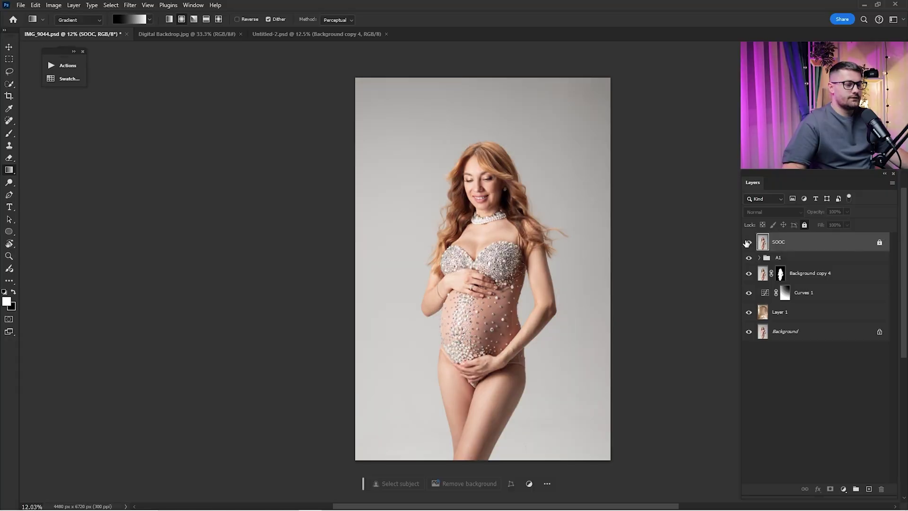
# Hide the SOOC reference layer, flick it back on and off to compare, leaving it hidden
pyautogui.click(747, 243)
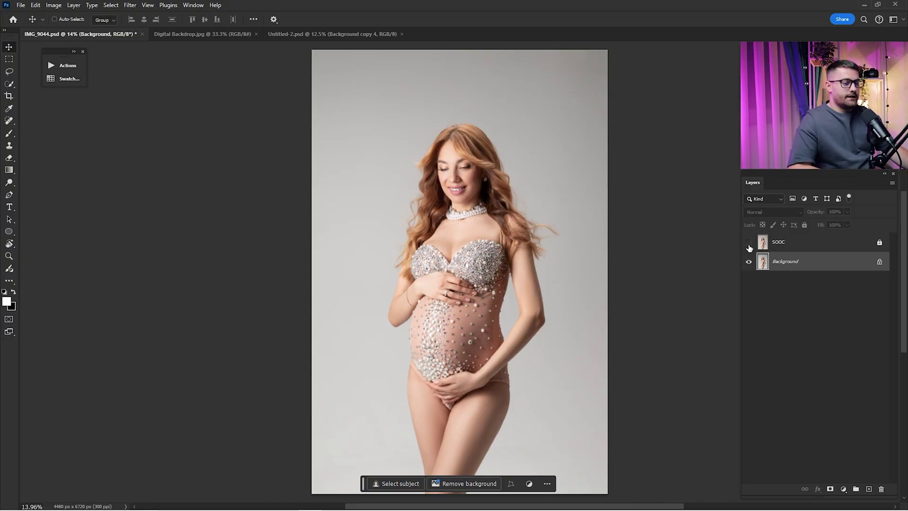
pyautogui.click(752, 246)
pyautogui.click(754, 244)
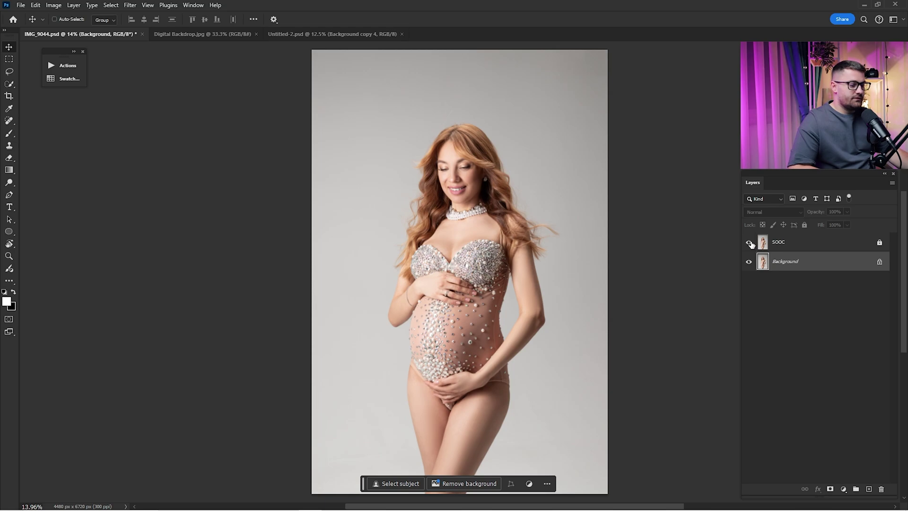
pyautogui.click(750, 245)
pyautogui.click(750, 246)
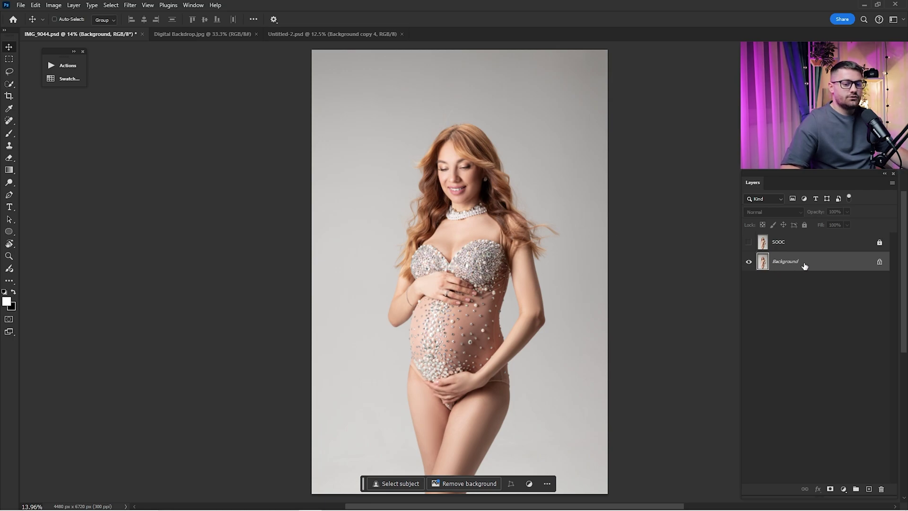
# Duplicate the Background layer, select the woman, and refine her hair edge with a 200 brush
pyautogui.moveTo(808, 265); pyautogui.dragTo(868, 488)
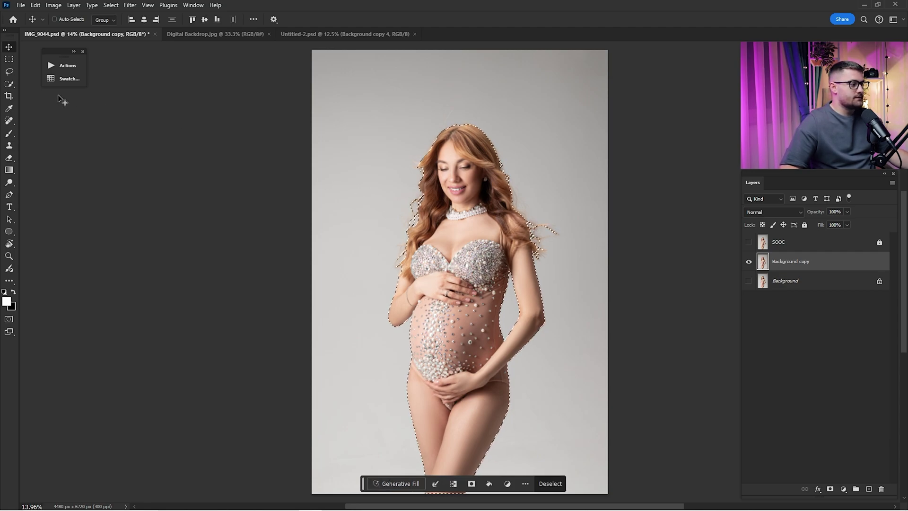
pyautogui.click(10, 72)
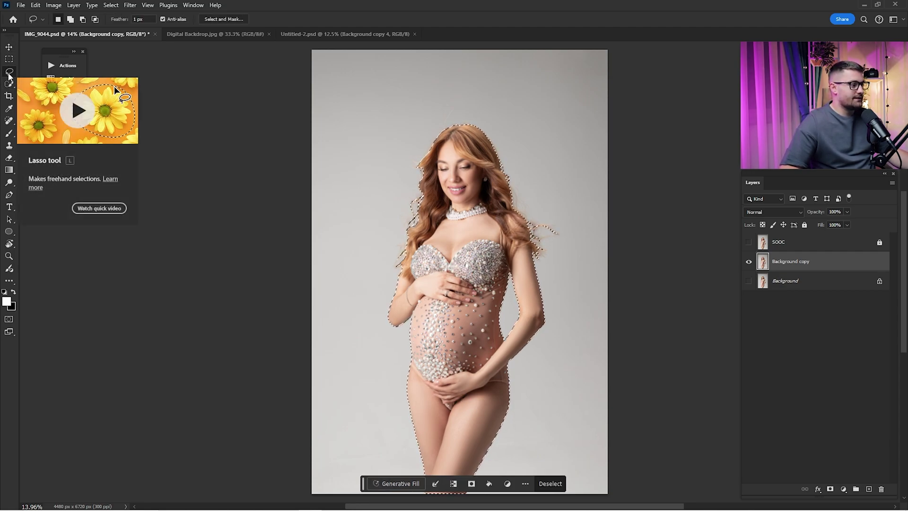
pyautogui.click(209, 19)
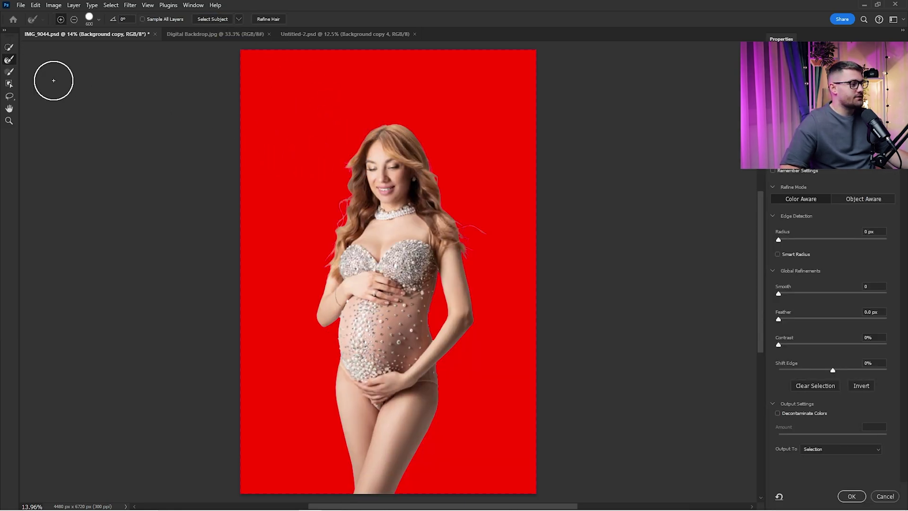
pyautogui.press('[')
pyautogui.press('[')
pyautogui.press('[')
pyautogui.press('[')
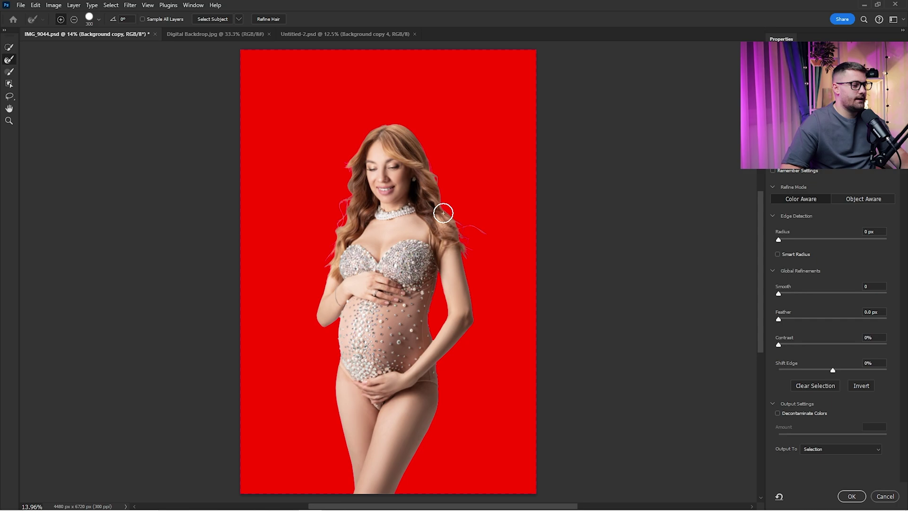
pyautogui.moveTo(444, 212)
pyautogui.mouseDown()
pyautogui.moveTo(423, 139)
pyautogui.moveTo(397, 123)
pyautogui.moveTo(371, 125)
pyautogui.moveTo(352, 144)
pyautogui.moveTo(332, 228)
pyautogui.mouseUp()
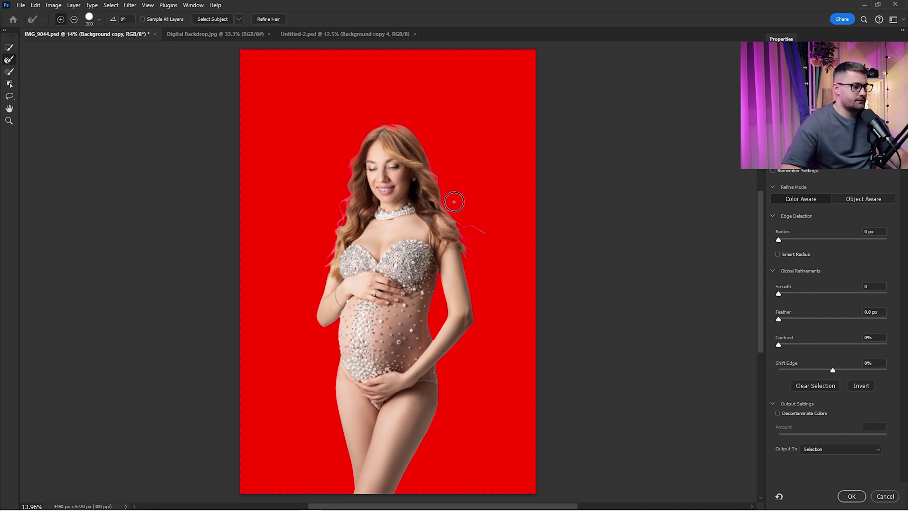
pyautogui.press('Return')
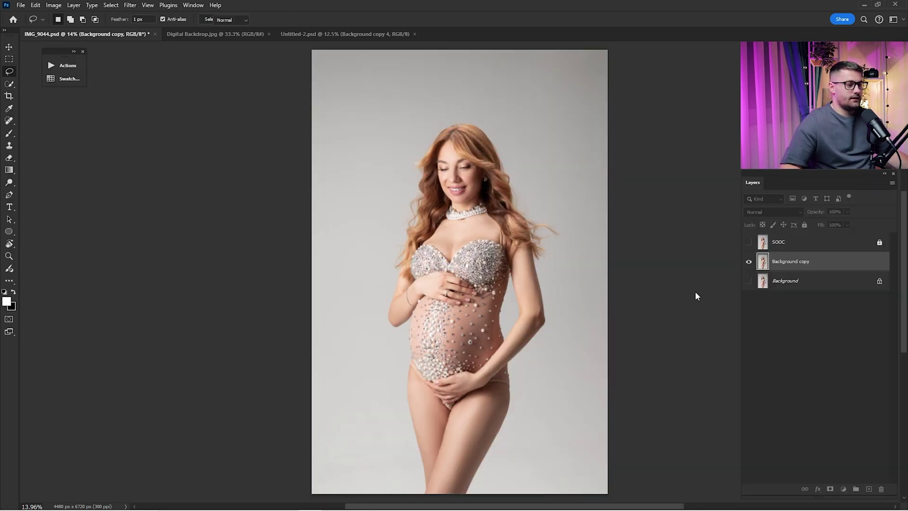
# Turn the selection into a mask on Background copy and hide Background to check the cutout
pyautogui.click(749, 281)
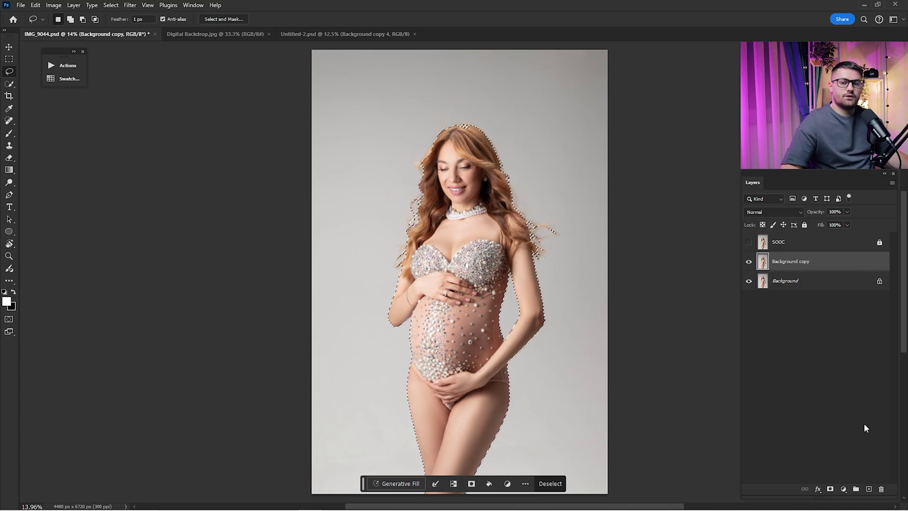
pyautogui.click(831, 489)
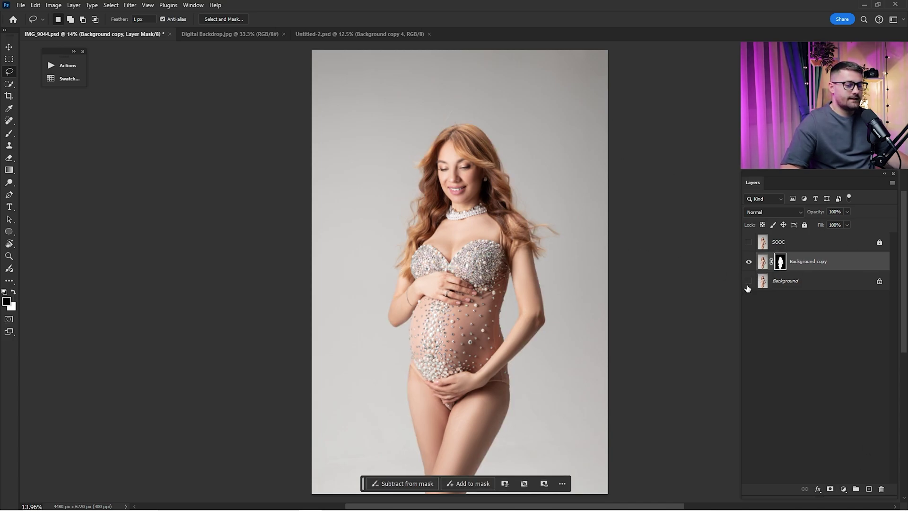
pyautogui.click(748, 283)
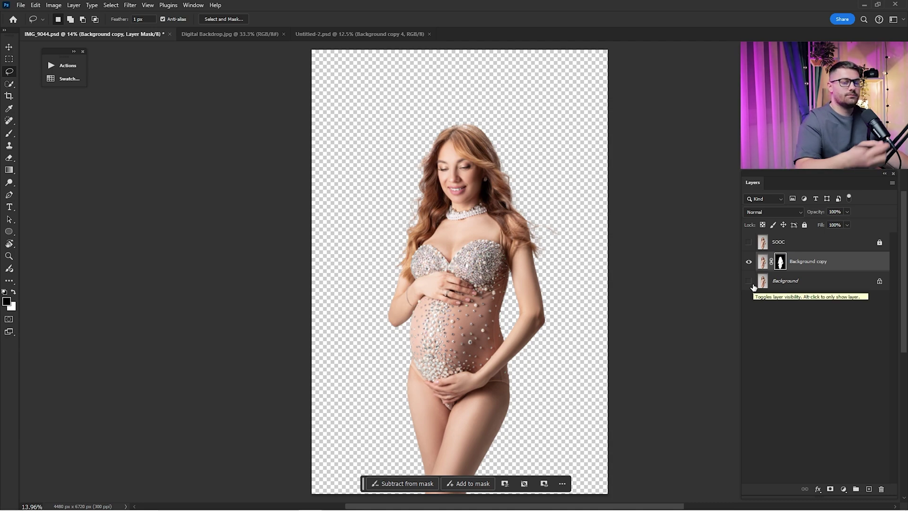
pyautogui.press('z')
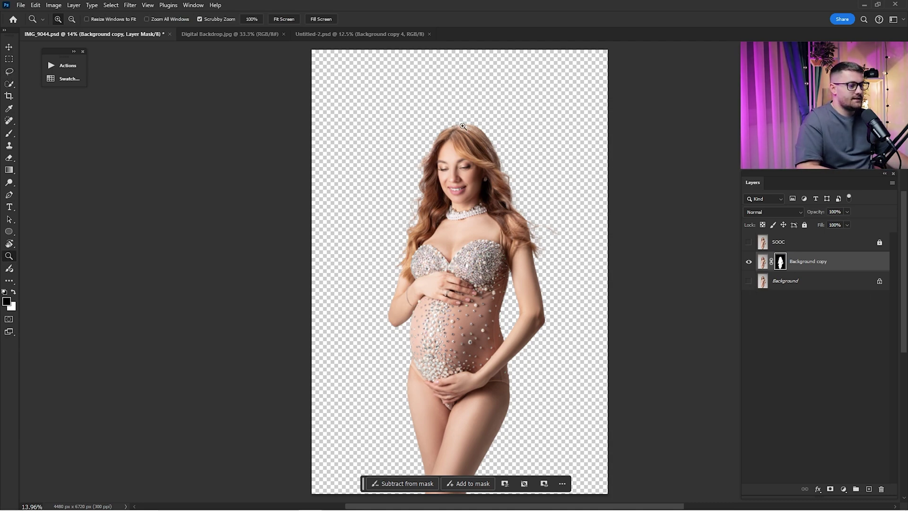
pyautogui.moveTo(462, 127); pyautogui.dragTo(493, 135)
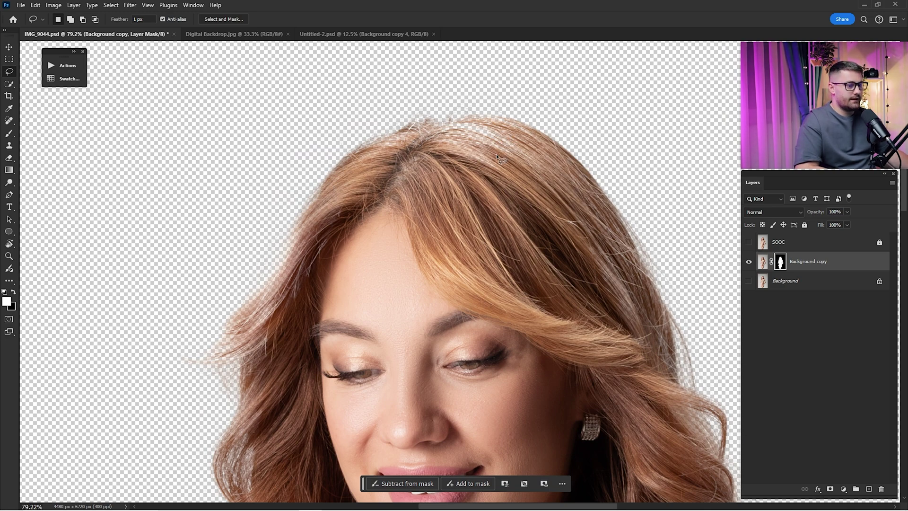
# Paint on the mask with a slightly larger brush to clean up the loose hair strands
pyautogui.press('b')
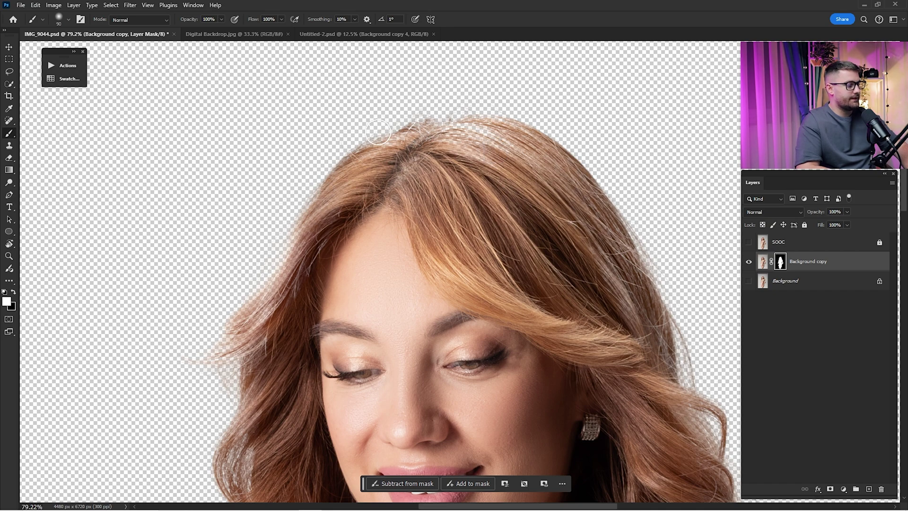
pyautogui.press(']')
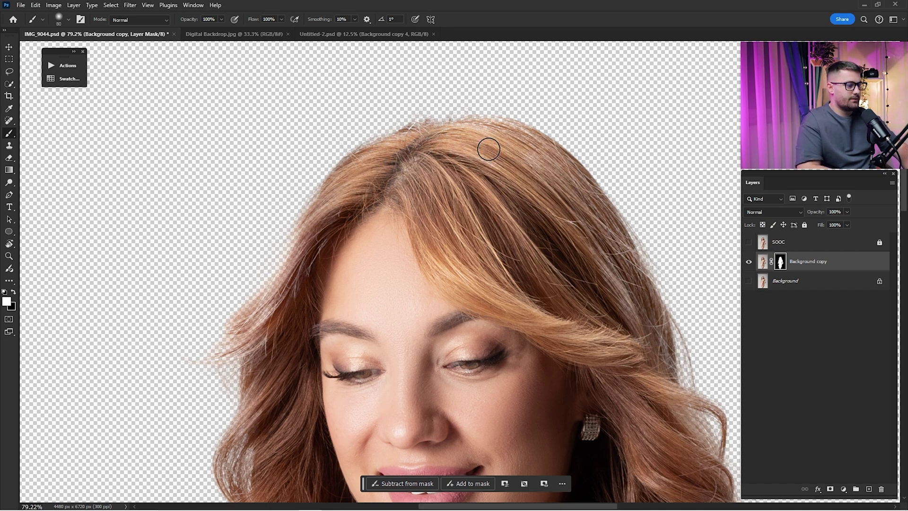
pyautogui.scroll(-3, 592, 250)
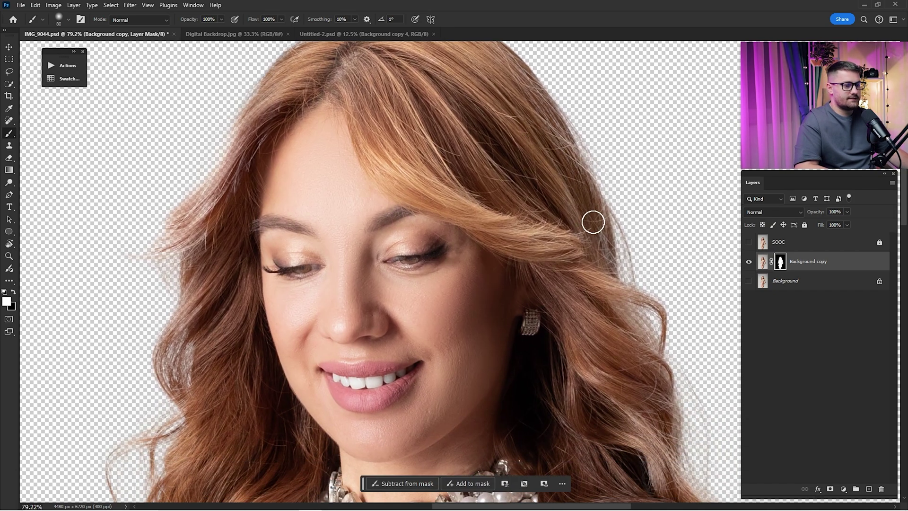
pyautogui.scroll(2, 574, 217)
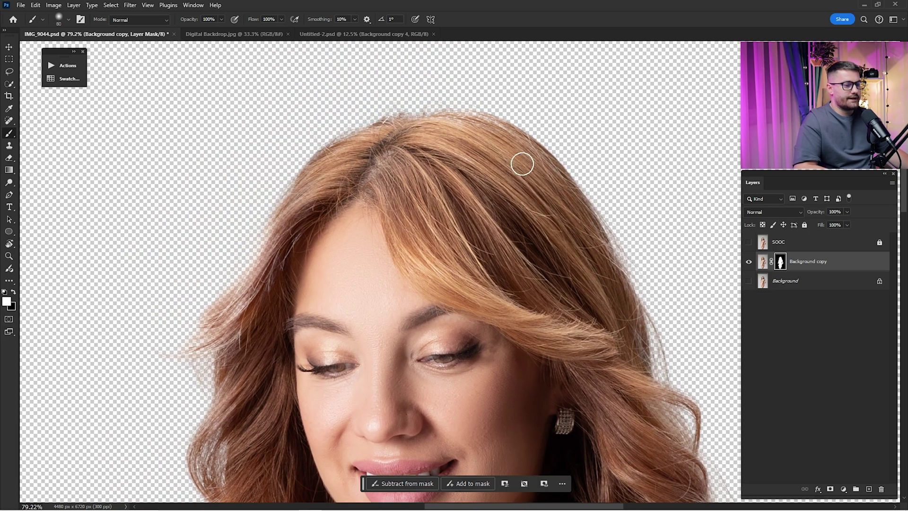
pyautogui.scroll(2, 544, 165)
pyautogui.scroll(-6, 406, 226)
pyautogui.hscroll(-2, 406, 226)
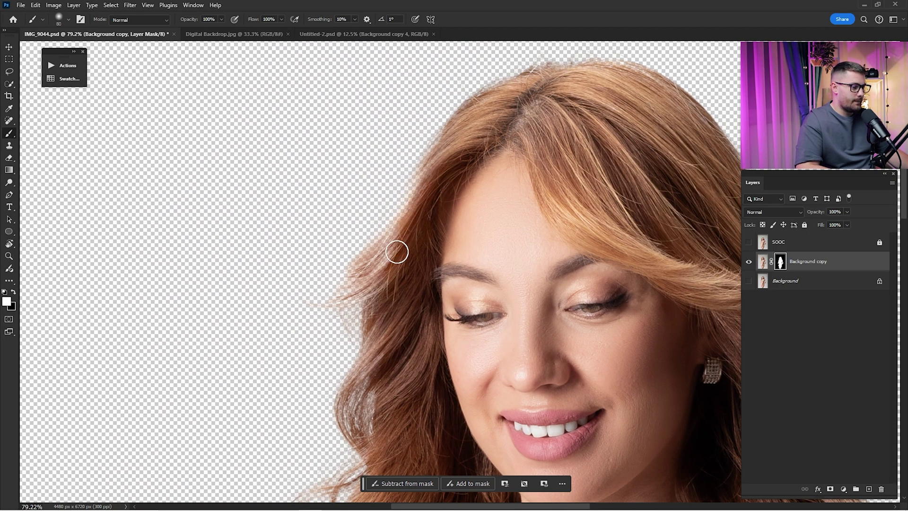
pyautogui.scroll(-9, 403, 386)
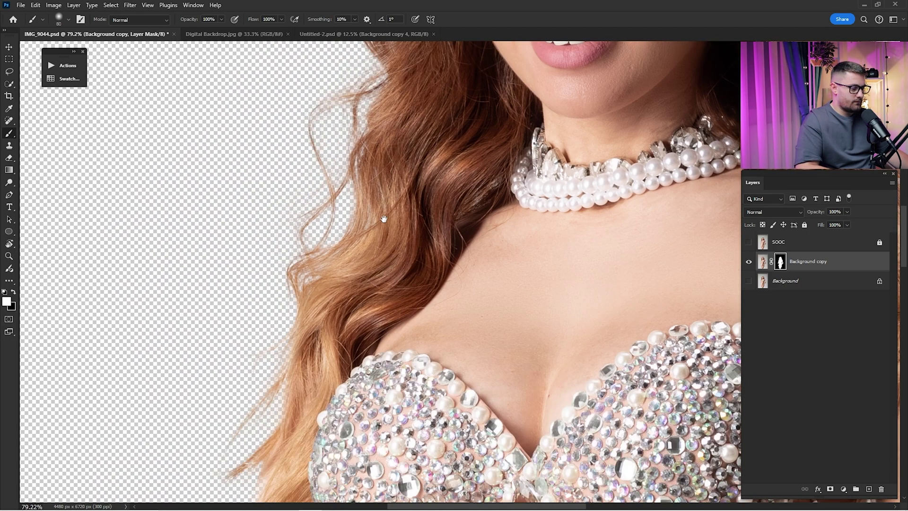
pyautogui.hscroll(8, 577, 188)
pyautogui.scroll(6, 456, 167)
pyautogui.hscroll(-2, 531, 308)
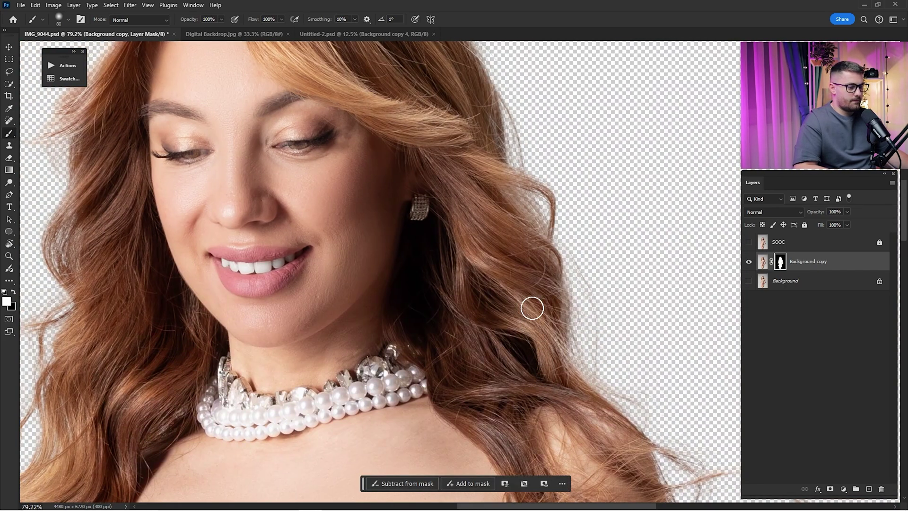
pyautogui.scroll(4, 531, 308)
pyautogui.hotkey('ctrl', '0')
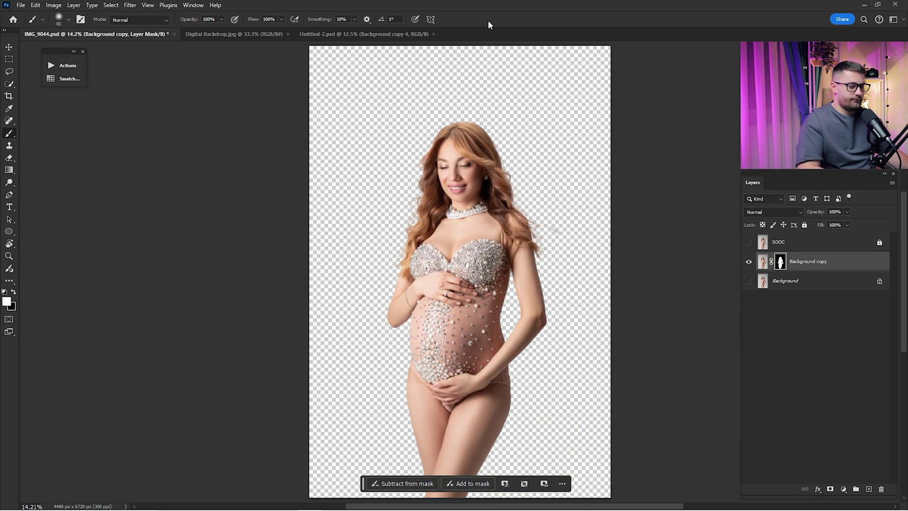
# Target the woman layer's pixels and toggle the Background layer to compare the cutout
pyautogui.press('v')
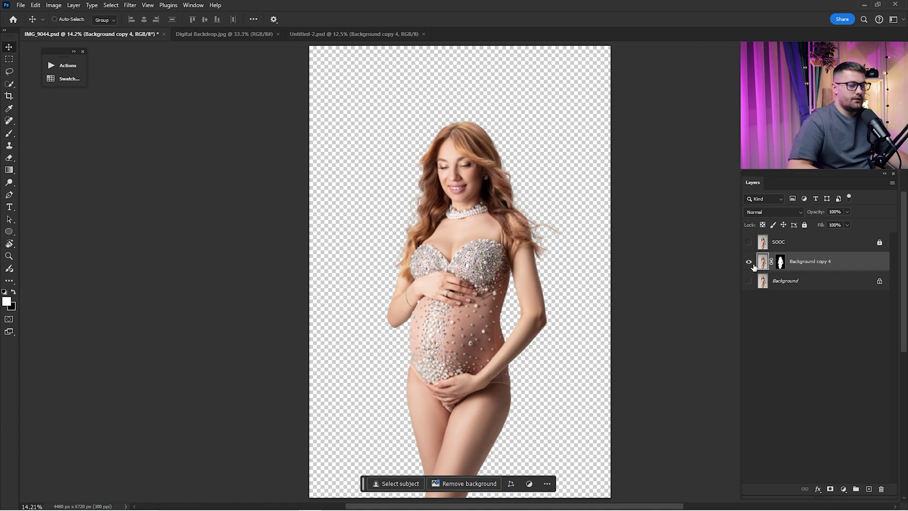
pyautogui.click(762, 261)
pyautogui.click(748, 281)
pyautogui.click(749, 281)
pyautogui.click(749, 282)
pyautogui.click(749, 282)
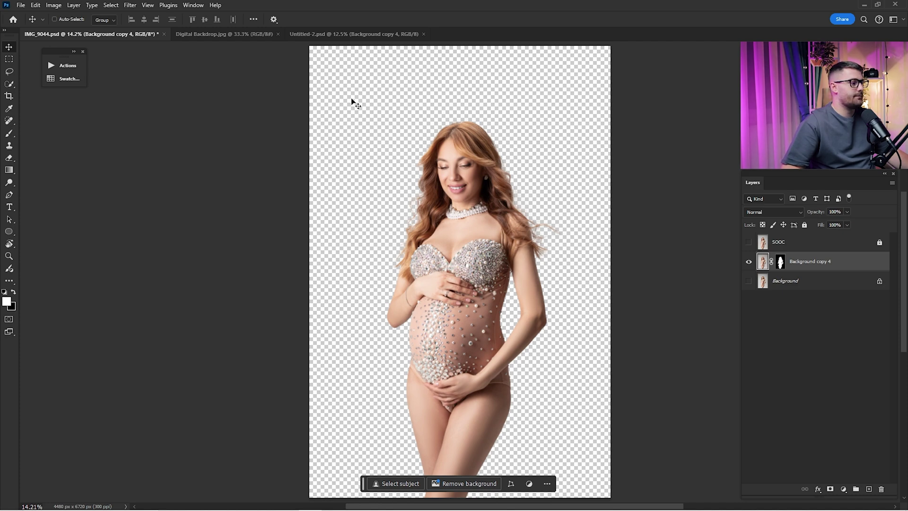
# Bring Digital Backdrop.jpg into the portrait as Layer 1 beneath the woman
pyautogui.click(217, 36)
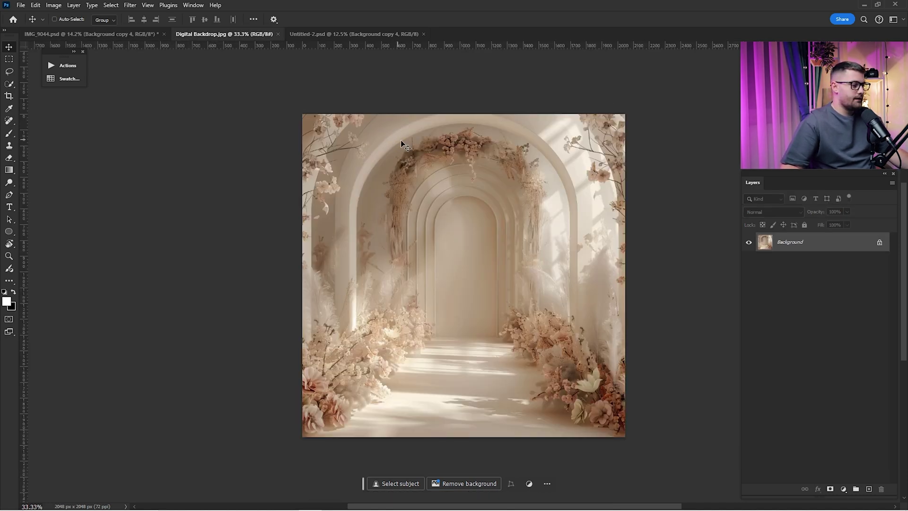
pyautogui.moveTo(141, 84); pyautogui.dragTo(457, 200)
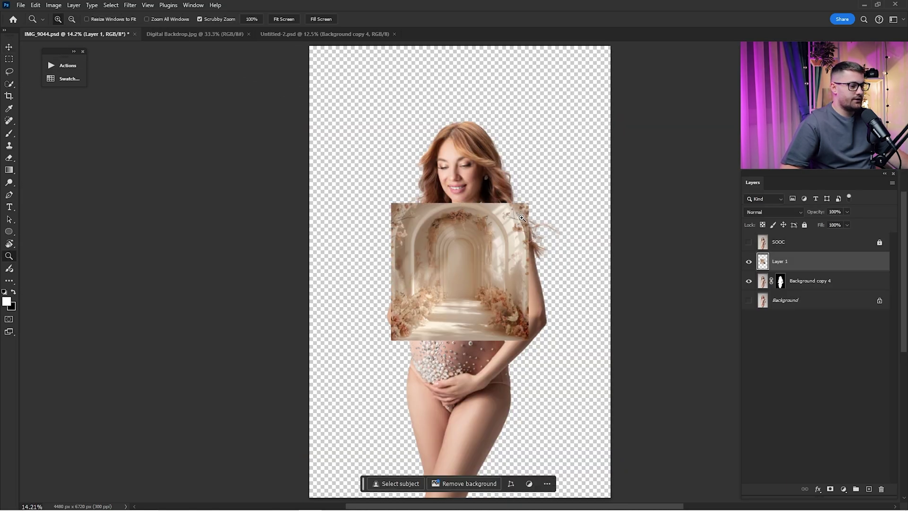
pyautogui.scroll(-2, 523, 222)
pyautogui.moveTo(795, 262); pyautogui.dragTo(801, 290)
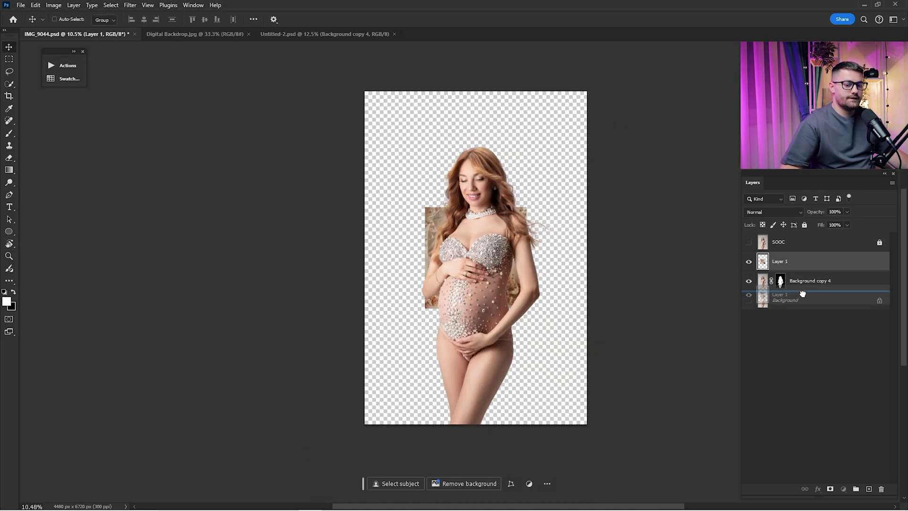
pyautogui.scroll(-1, 535, 275)
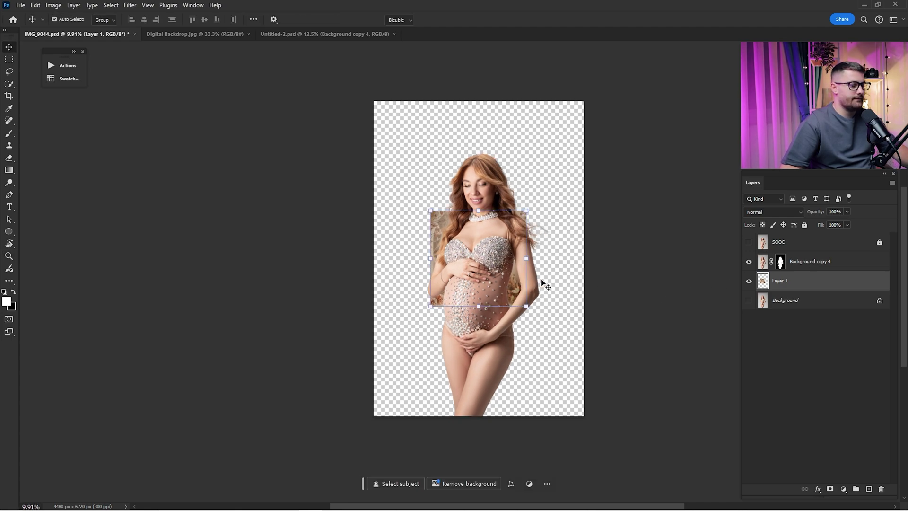
# Scale the backdrop up to fill the canvas and nudge it slightly downward
pyautogui.hotkey('ctrl', 't')
pyautogui.moveTo(526, 261); pyautogui.dragTo(637, 294)
pyautogui.moveTo(548, 300); pyautogui.dragTo(551, 307)
pyautogui.press('Return')
pyautogui.hotkey('ctrl', '0')
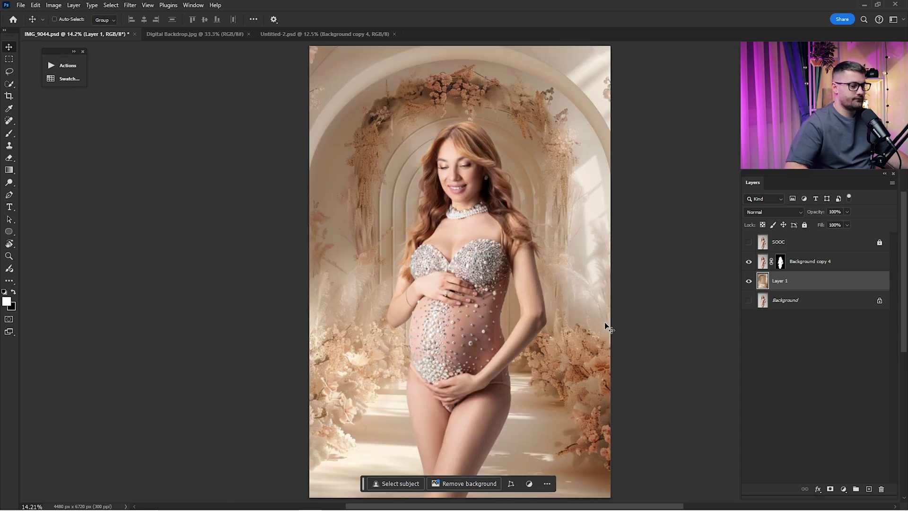
# Apply a Field Blur to the backdrop with 20% Light Bokeh
pyautogui.click(130, 5)
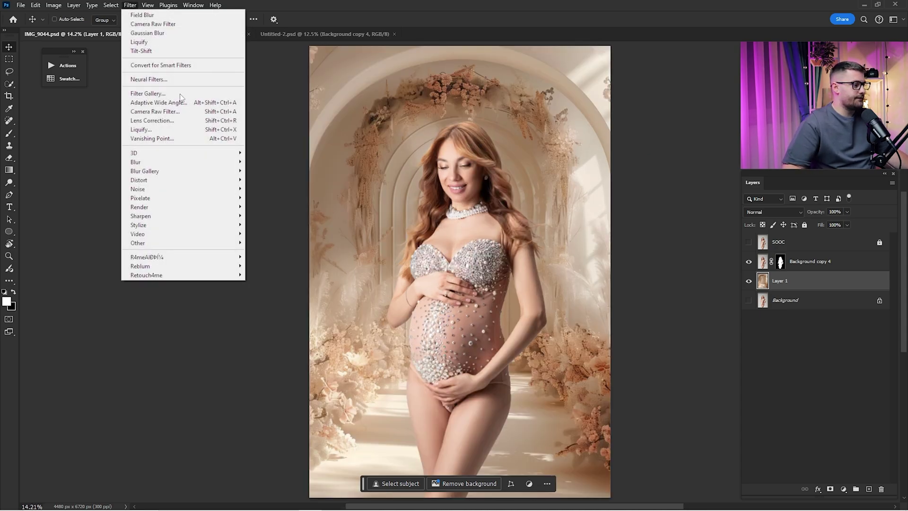
pyautogui.moveTo(203, 173)
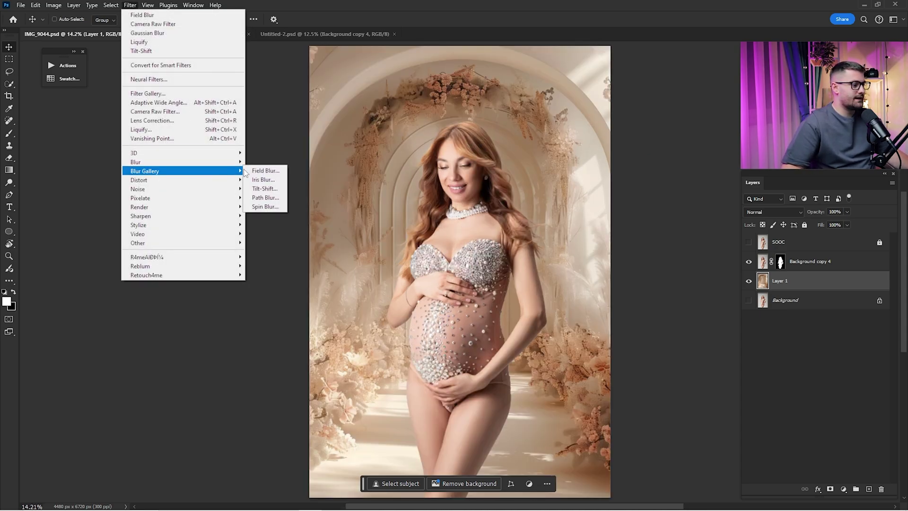
pyautogui.click(264, 171)
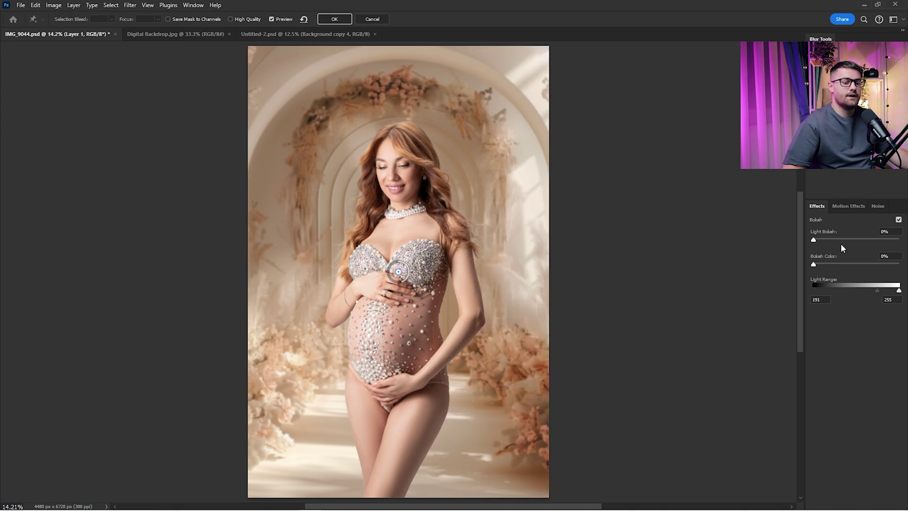
pyautogui.moveTo(815, 240)
pyautogui.mouseDown()
pyautogui.moveTo(832, 237)
pyautogui.moveTo(825, 241)
pyautogui.mouseUp()
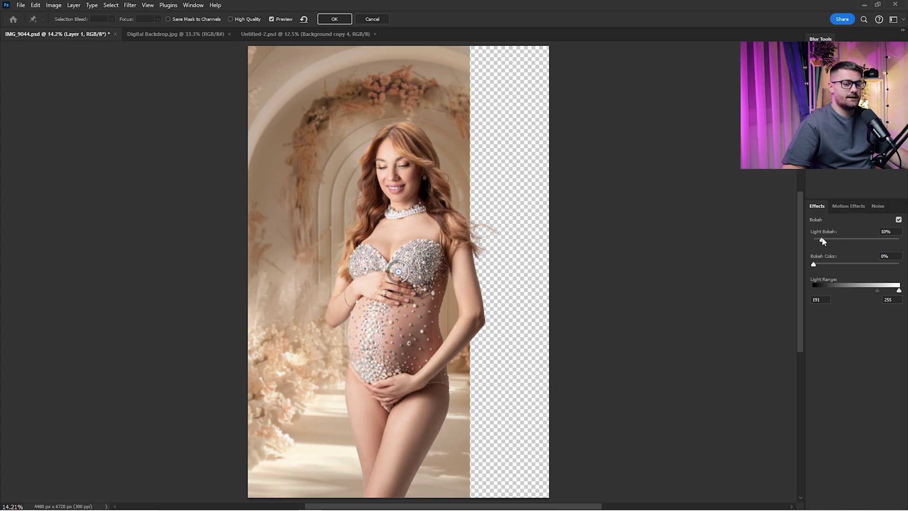
pyautogui.click(340, 21)
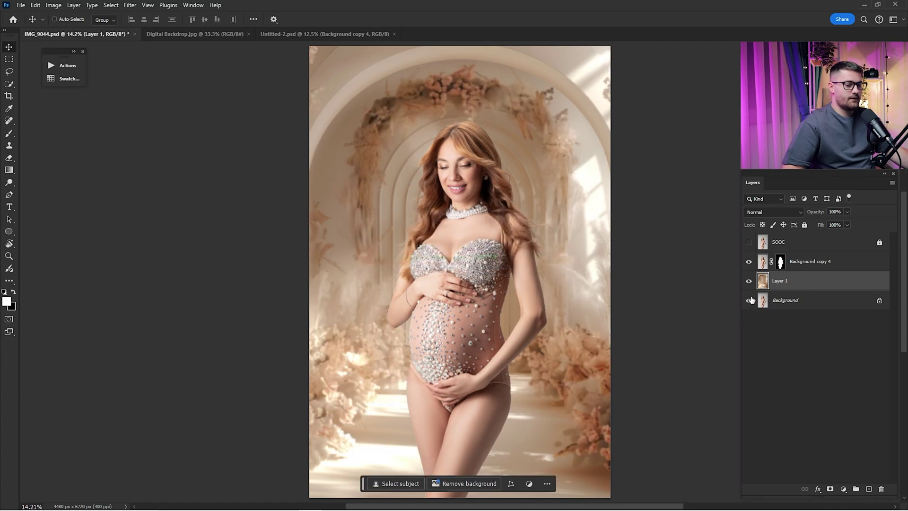
# Toggle Layer 1's visibility to compare the blurred backdrop, leaving it shown
pyautogui.click(748, 281)
pyautogui.click(748, 281)
pyautogui.click(748, 281)
pyautogui.click(748, 281)
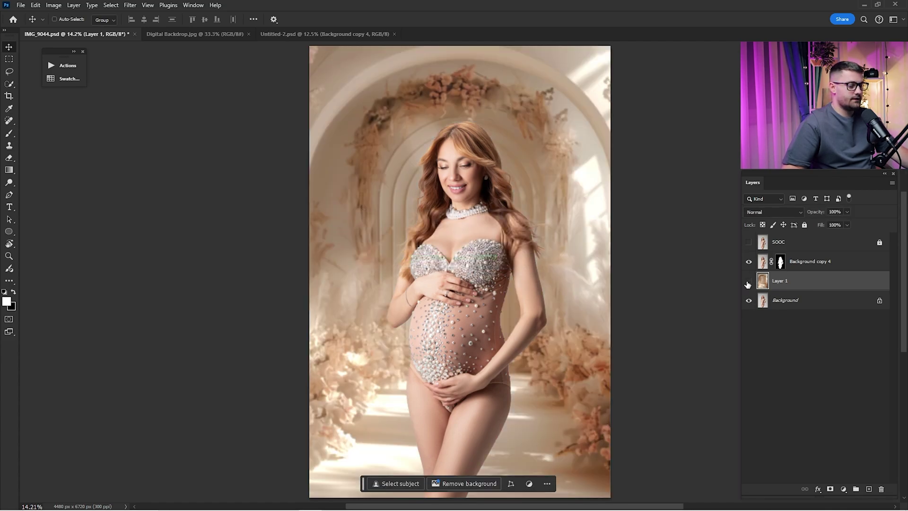
pyautogui.click(748, 281)
pyautogui.click(748, 281)
pyautogui.click(747, 282)
pyautogui.click(748, 282)
pyautogui.scroll(-1, 610, 261)
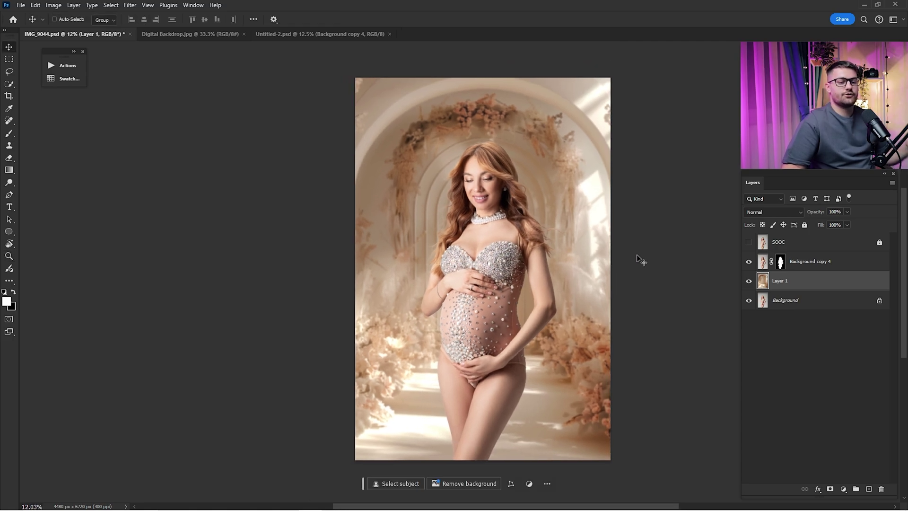
# Add a Curves adjustment that darkens the image and toggle it to compare
pyautogui.click(844, 489)
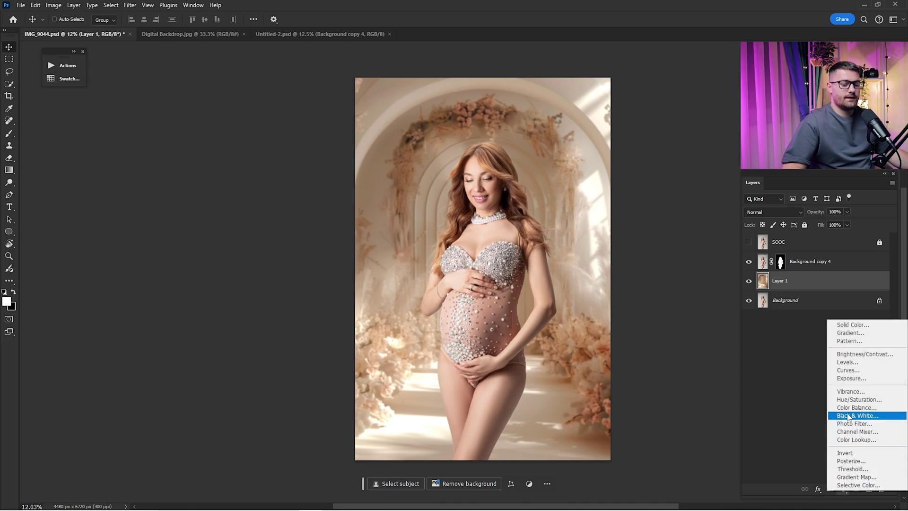
pyautogui.click(858, 370)
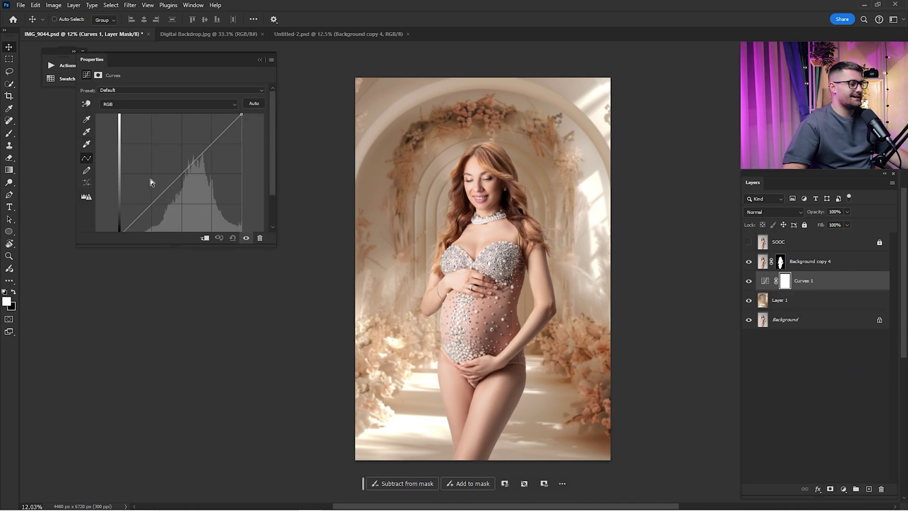
pyautogui.moveTo(182, 174); pyautogui.dragTo(187, 178)
pyautogui.click(370, 114)
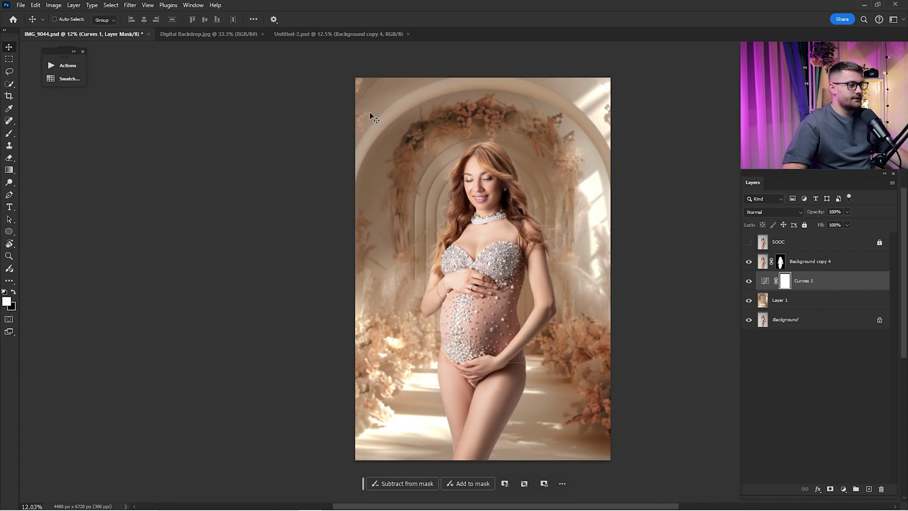
pyautogui.click(748, 281)
pyautogui.click(749, 280)
pyautogui.click(748, 281)
pyautogui.click(749, 281)
pyautogui.click(748, 281)
pyautogui.click(748, 281)
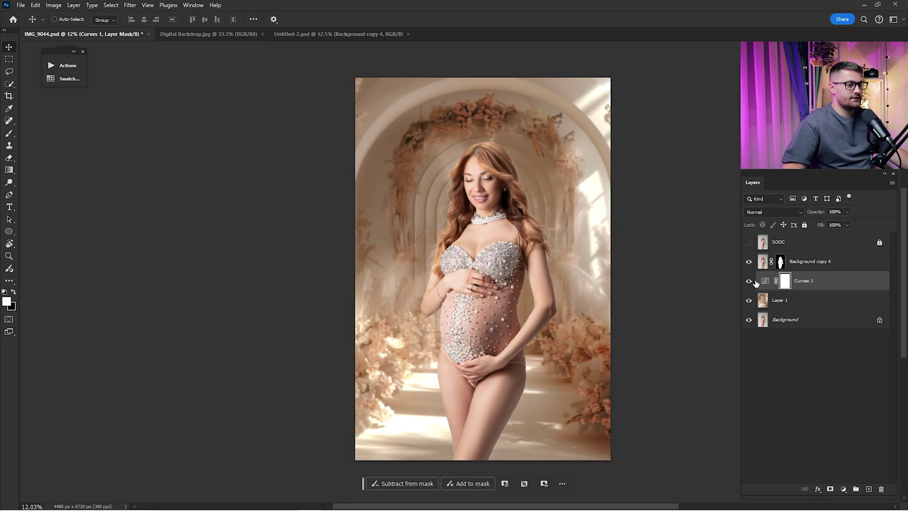
pyautogui.click(751, 280)
pyautogui.click(752, 281)
# Draw a radial gradient on the Curves 1 mask
pyautogui.click(9, 170)
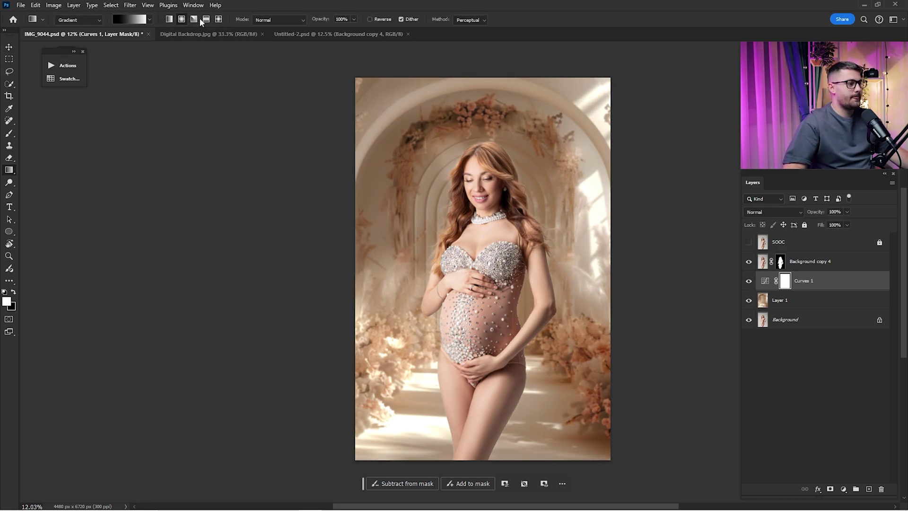
pyautogui.click(182, 19)
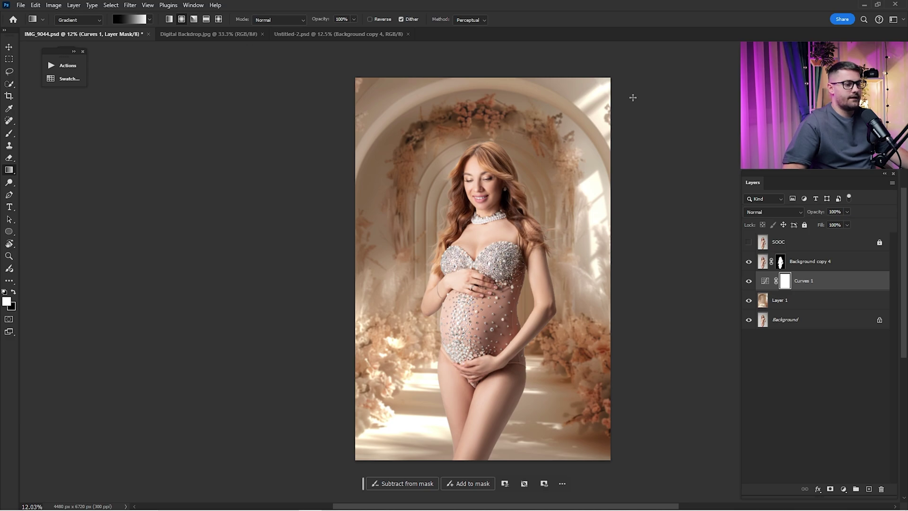
pyautogui.moveTo(618, 74); pyautogui.dragTo(388, 321)
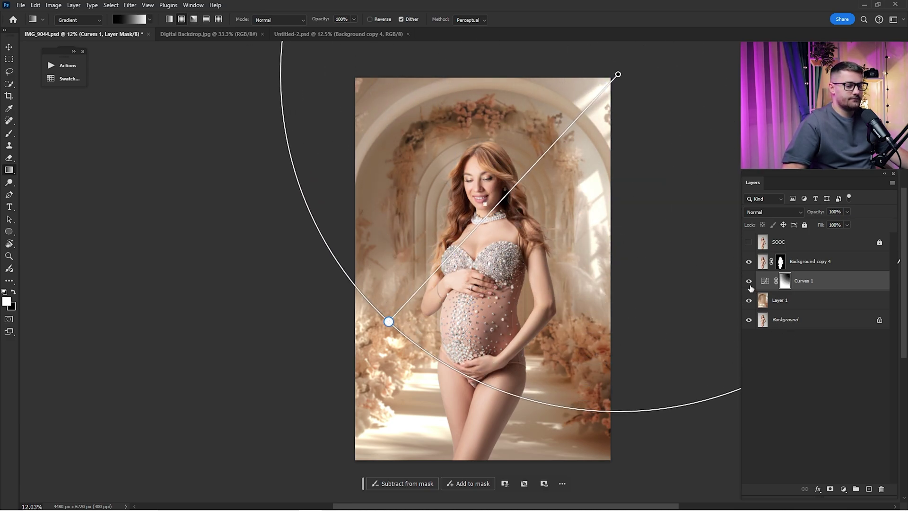
# Toggle Curves 1 on and off to compare, then select Layer 1
pyautogui.click(749, 282)
pyautogui.click(748, 281)
pyautogui.click(749, 281)
pyautogui.click(749, 281)
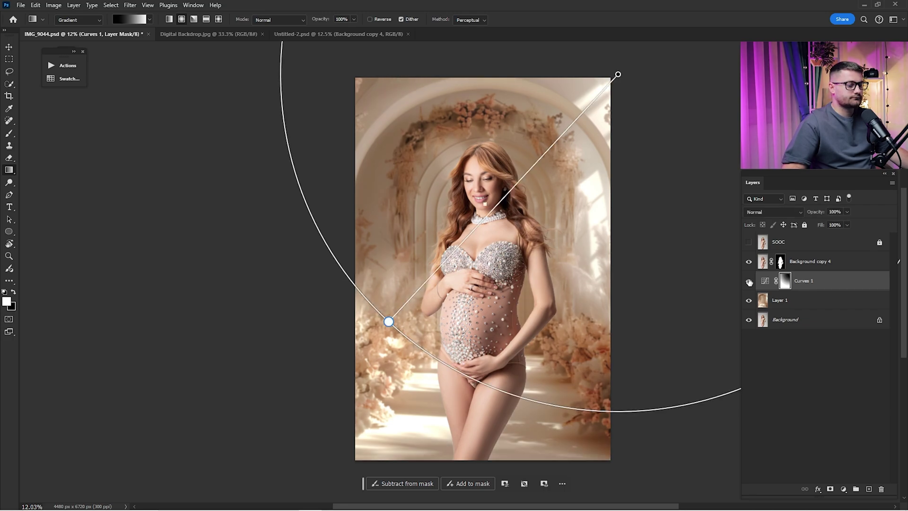
pyautogui.click(748, 281)
pyautogui.click(748, 282)
pyautogui.click(749, 281)
pyautogui.click(749, 281)
pyautogui.click(749, 281)
pyautogui.click(749, 281)
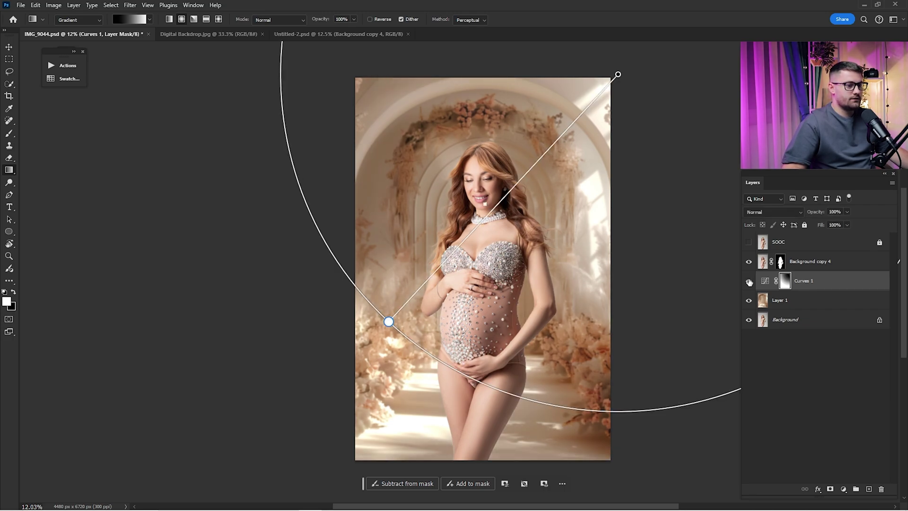
pyautogui.click(749, 282)
pyautogui.click(749, 281)
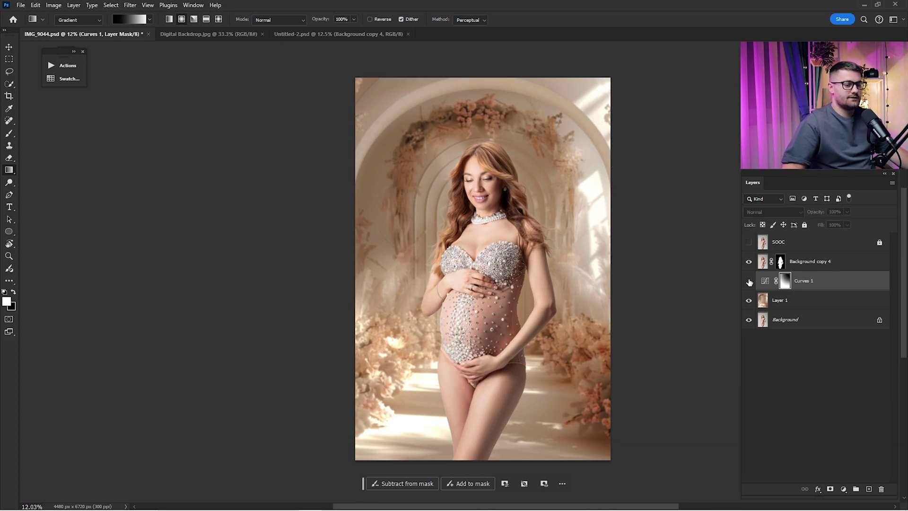
pyautogui.click(758, 300)
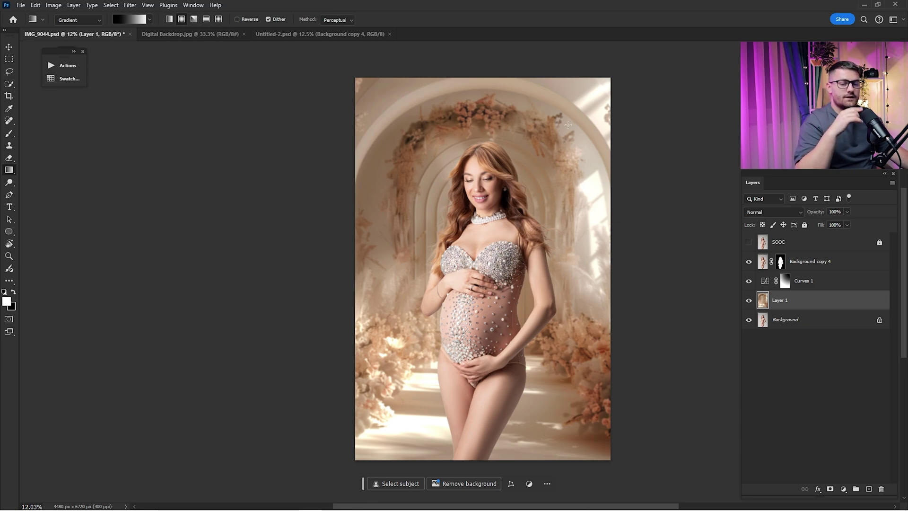
# Flip the Layer 1 backdrop horizontally with Free Transform
pyautogui.click(786, 270)
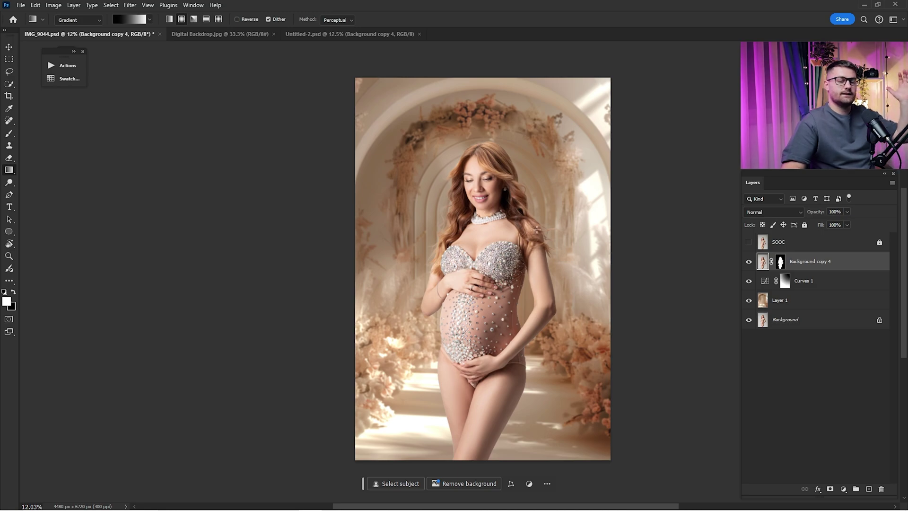
pyautogui.click(794, 302)
pyautogui.hotkey('ctrl', 't')
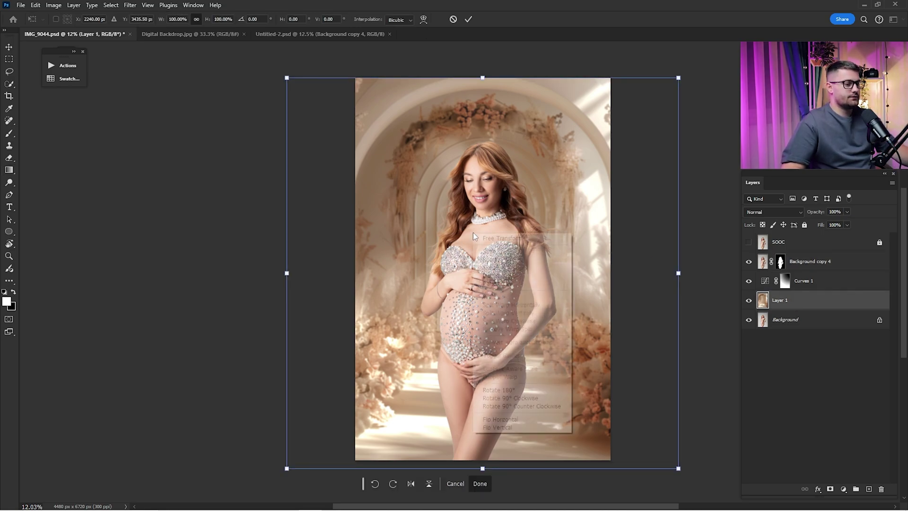
pyautogui.rightClick(473, 232)
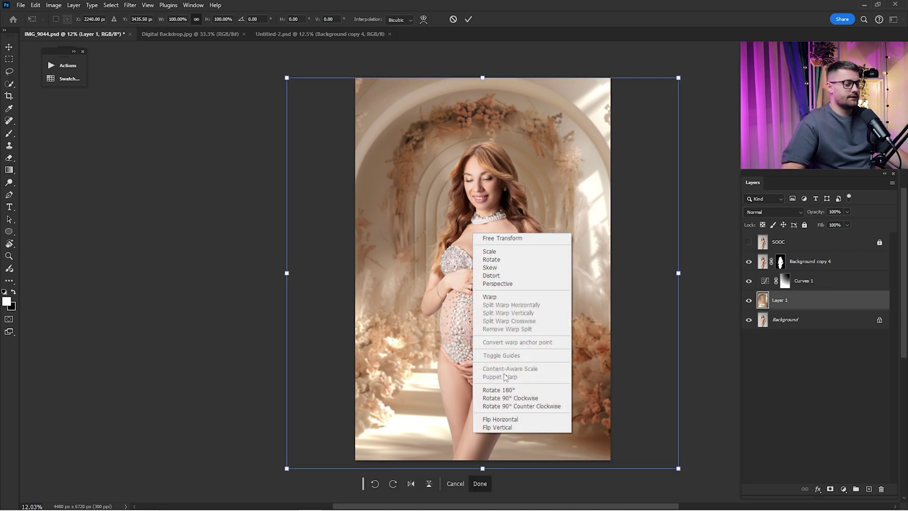
pyautogui.click(512, 420)
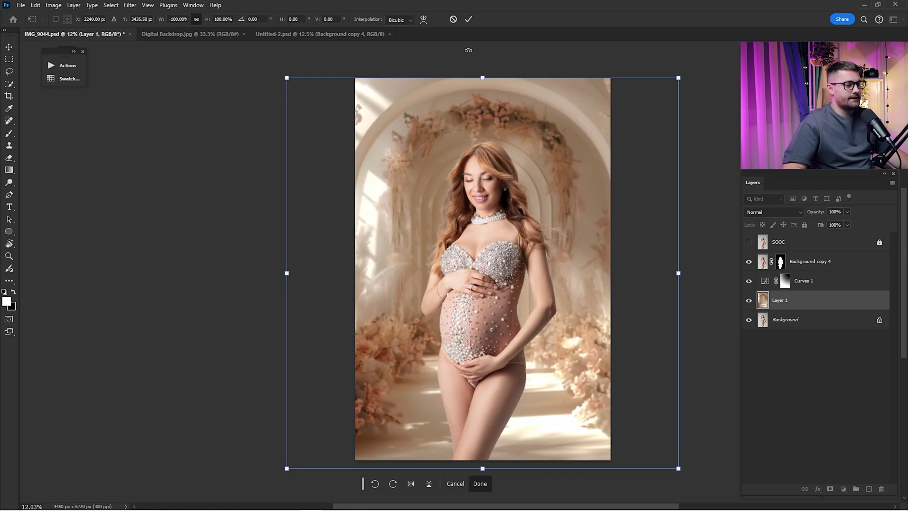
pyautogui.click(472, 18)
pyautogui.press('g')
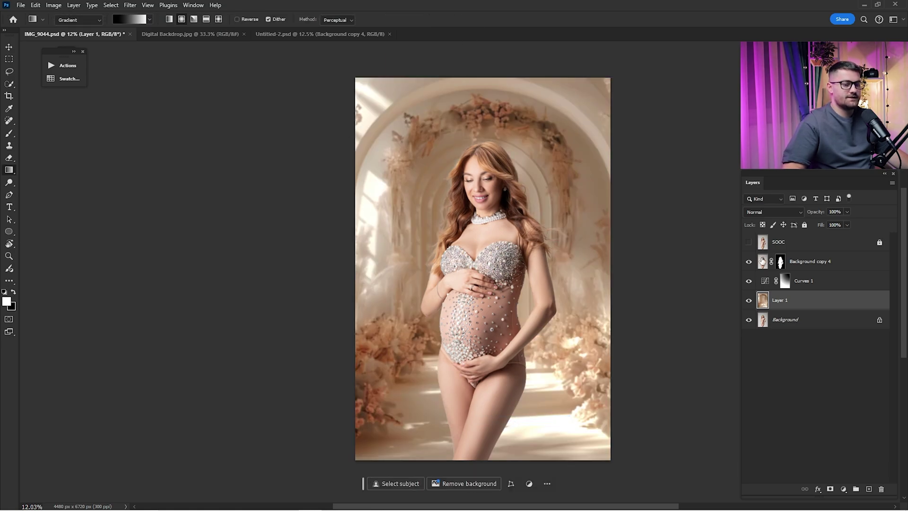
# Toggle the SOOC original on and off to compare, then hide it
pyautogui.click(749, 243)
pyautogui.click(748, 242)
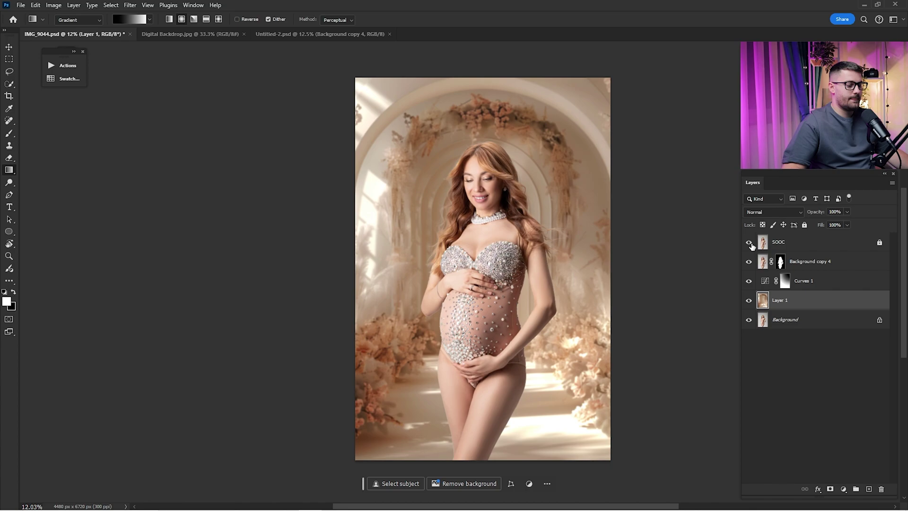
pyautogui.click(749, 243)
pyautogui.click(749, 242)
pyautogui.click(749, 243)
pyautogui.click(749, 243)
pyautogui.click(749, 242)
pyautogui.click(749, 242)
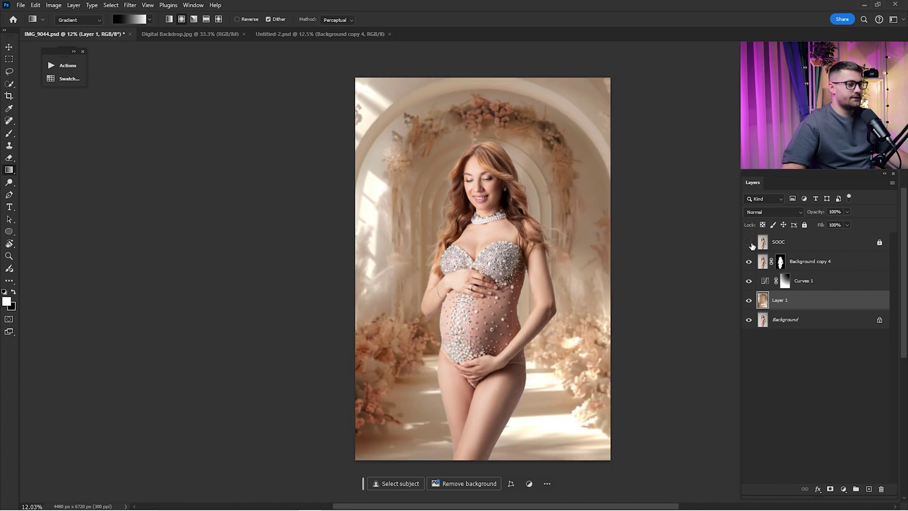
pyautogui.click(776, 263)
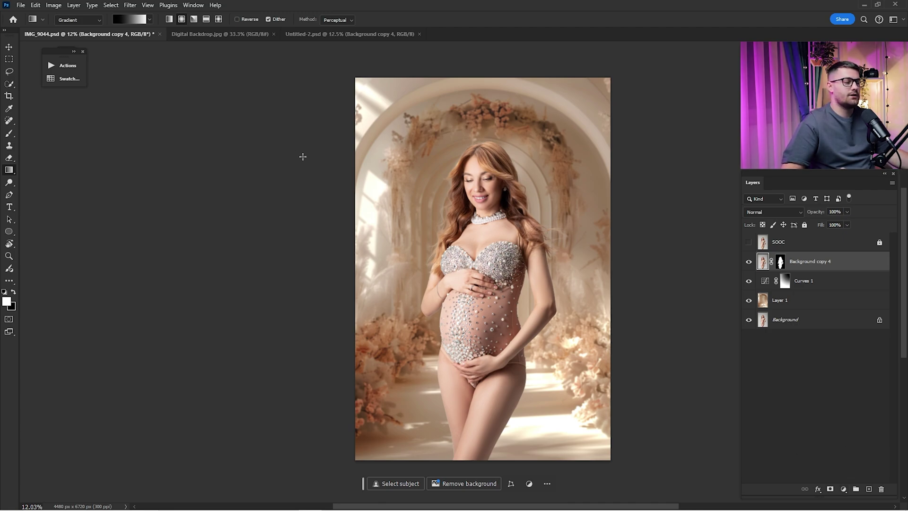
# Play the A1 action from the Color Grade - Light Skin action set
pyautogui.click(72, 66)
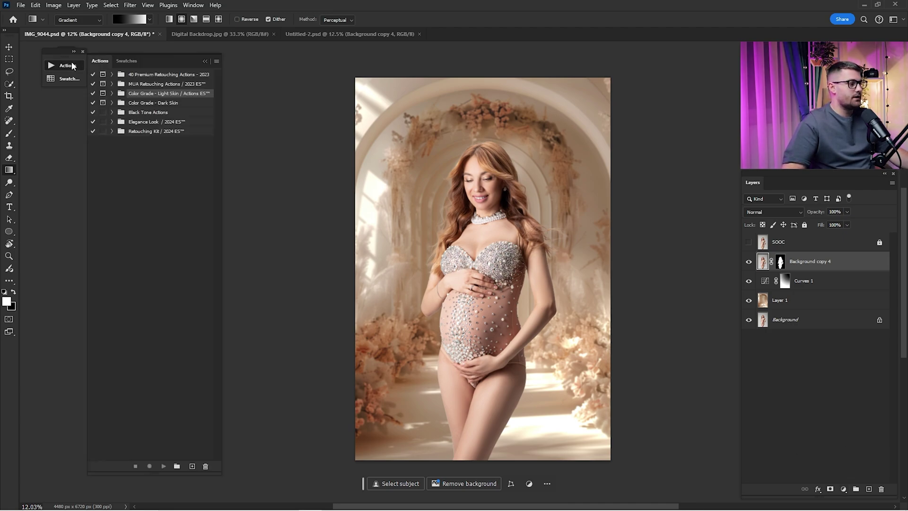
pyautogui.click(112, 93)
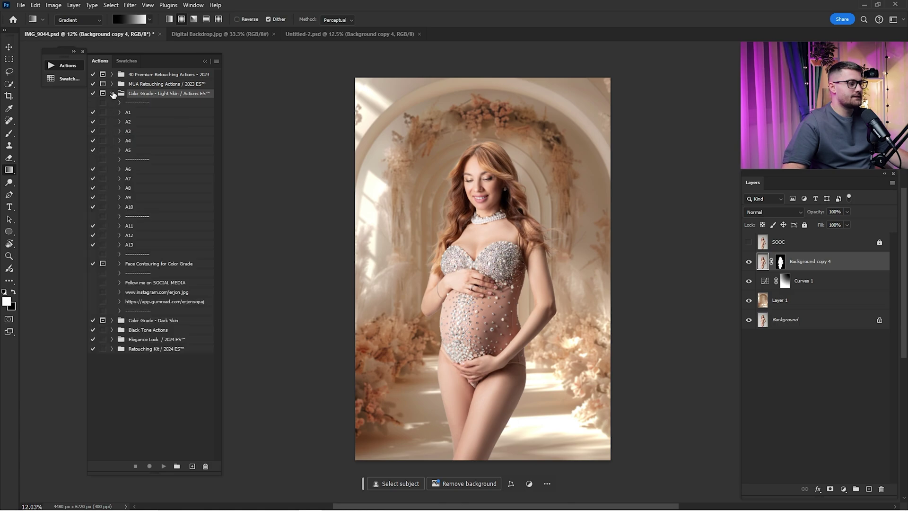
pyautogui.click(127, 114)
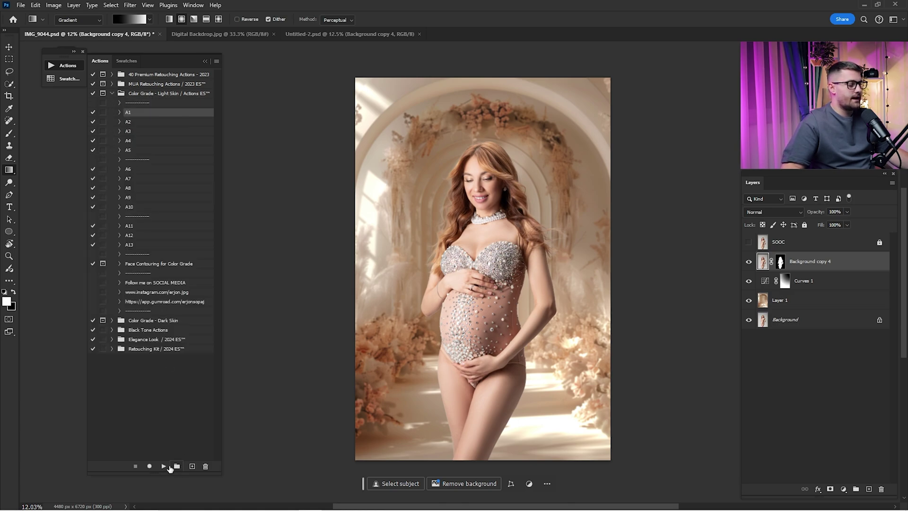
pyautogui.click(163, 466)
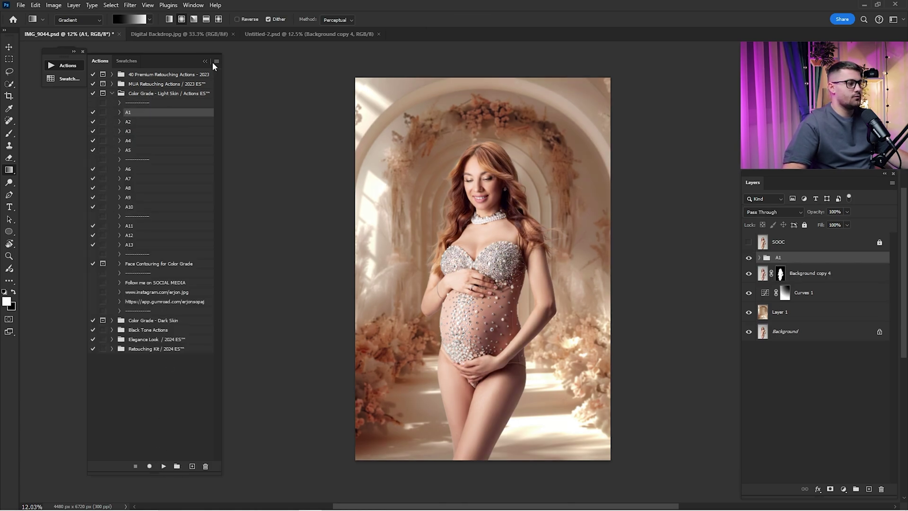
pyautogui.click(206, 61)
# Toggle the A1 group to compare before and after, leaving it on
pyautogui.click(748, 258)
pyautogui.click(749, 258)
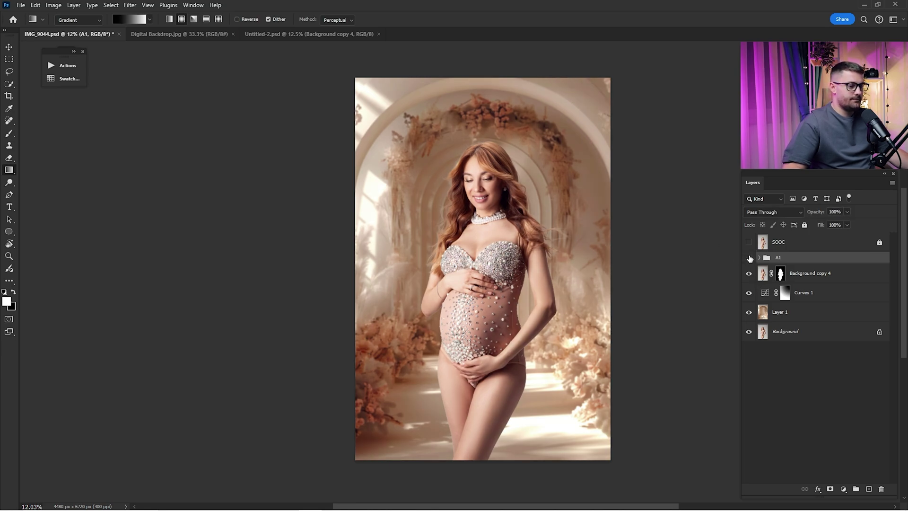
pyautogui.click(748, 258)
pyautogui.click(748, 257)
pyautogui.click(748, 257)
pyautogui.click(748, 258)
pyautogui.click(748, 258)
pyautogui.click(748, 258)
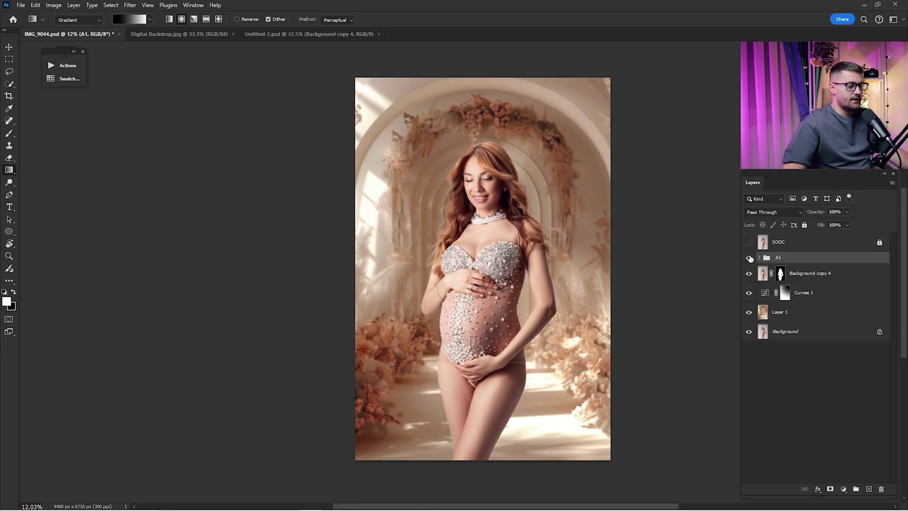
pyautogui.click(749, 257)
pyautogui.click(749, 257)
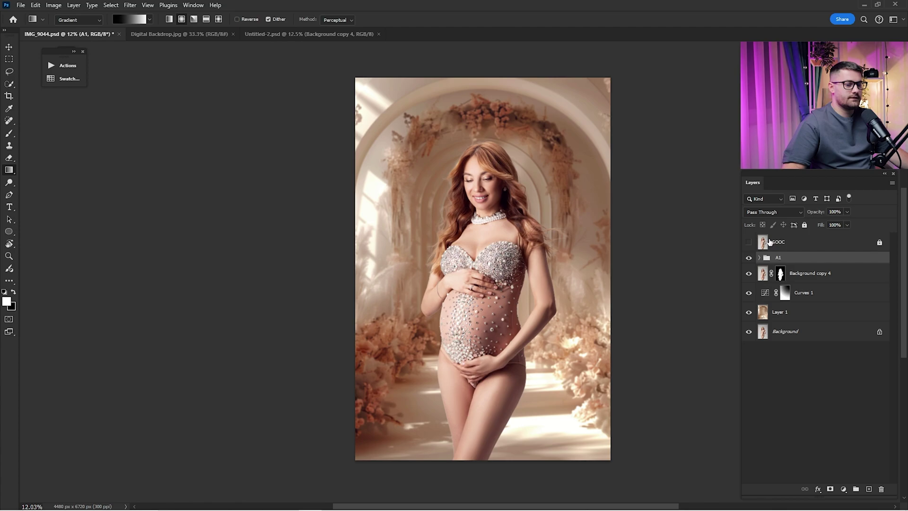
# Toggle the SOOC original against the graded composite, leaving it hidden
pyautogui.click(769, 242)
pyautogui.click(747, 243)
pyautogui.click(747, 243)
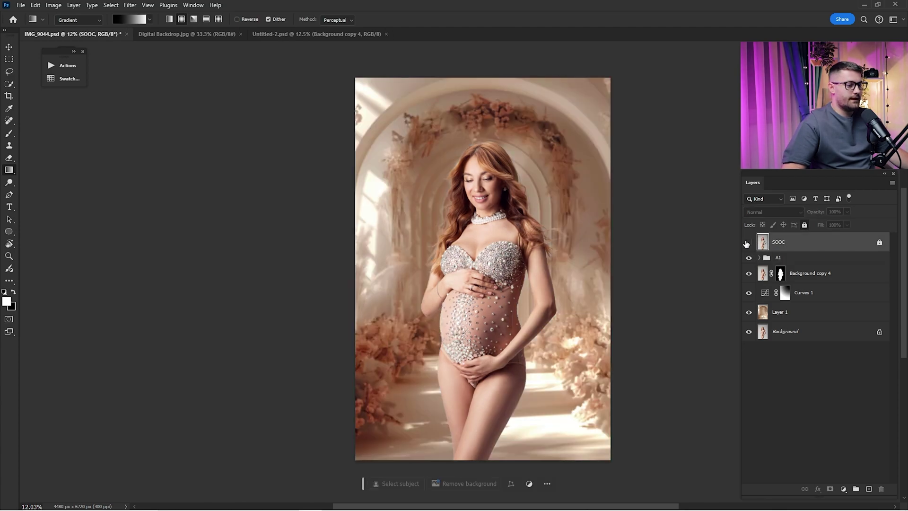
pyautogui.click(746, 243)
pyautogui.click(747, 243)
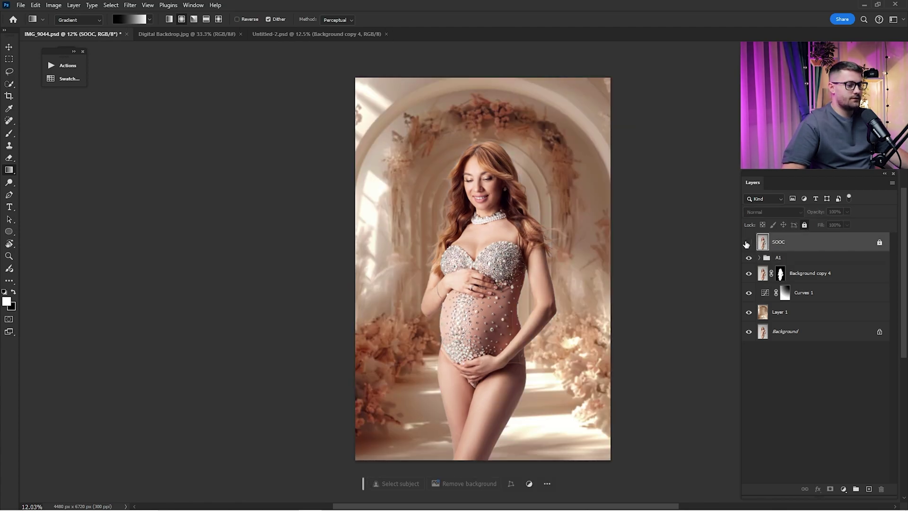